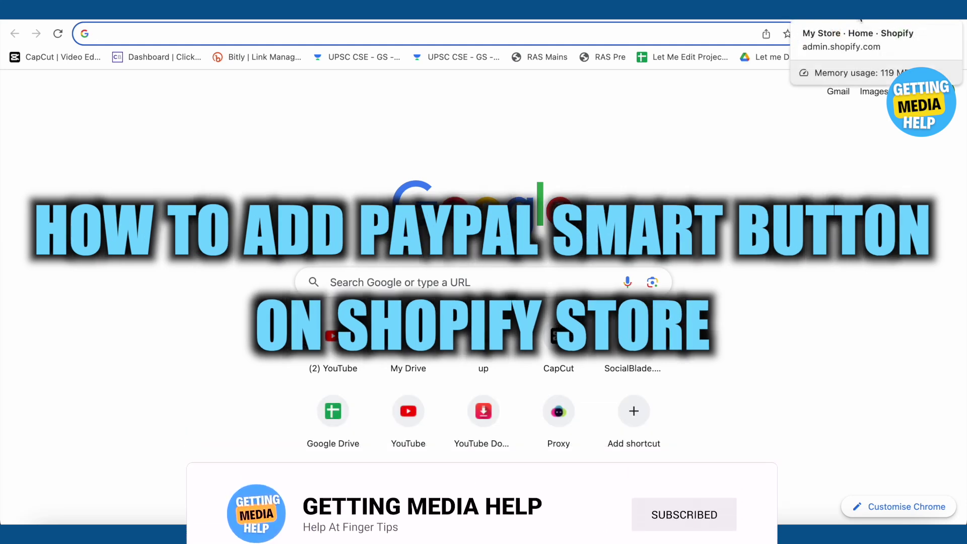
Step: Switch to the Shopify admin tab and go to the Online Store Themes page showing Dawn
{"action": "left_click", "coordinate": [862, 19]}
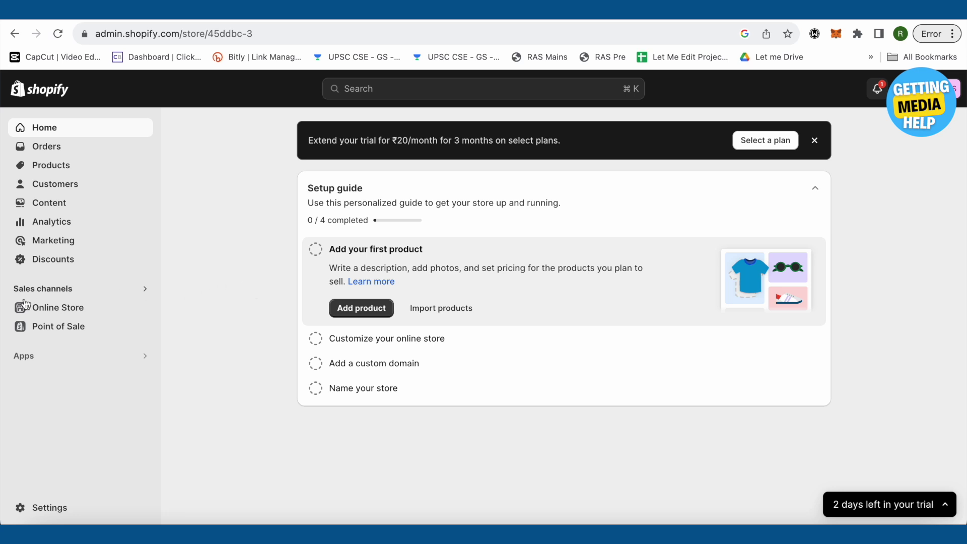
{"action": "left_click", "coordinate": [59, 312]}
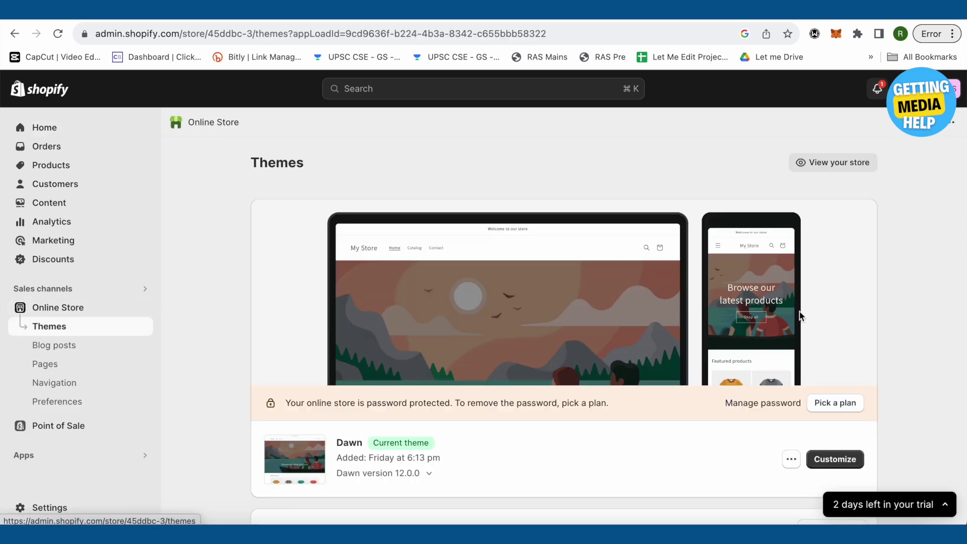
Step: Open the current Dawn theme in the Shopify theme editor via Customize
{"action": "scroll", "coordinate": [800, 311], "scroll_direction": "down", "scroll_amount": 2}
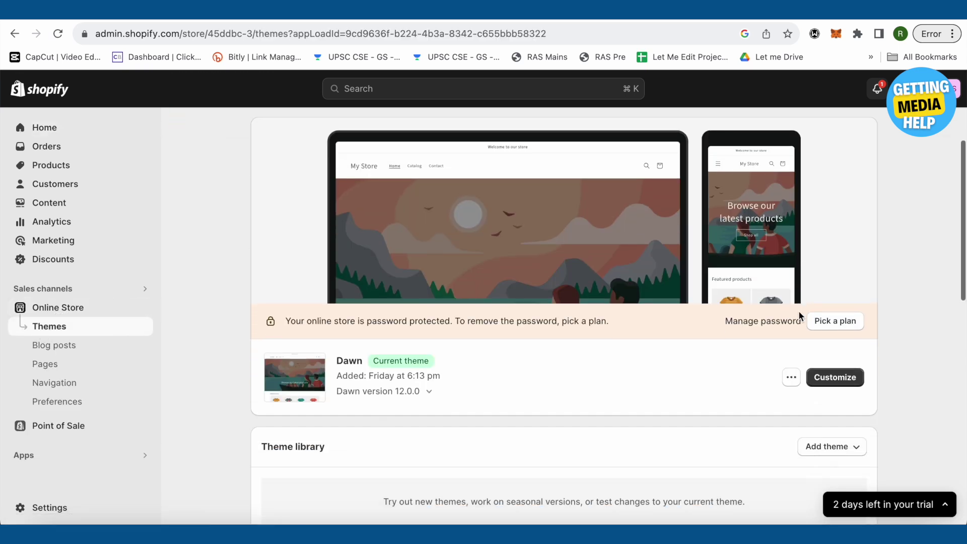
{"action": "left_click", "coordinate": [845, 382]}
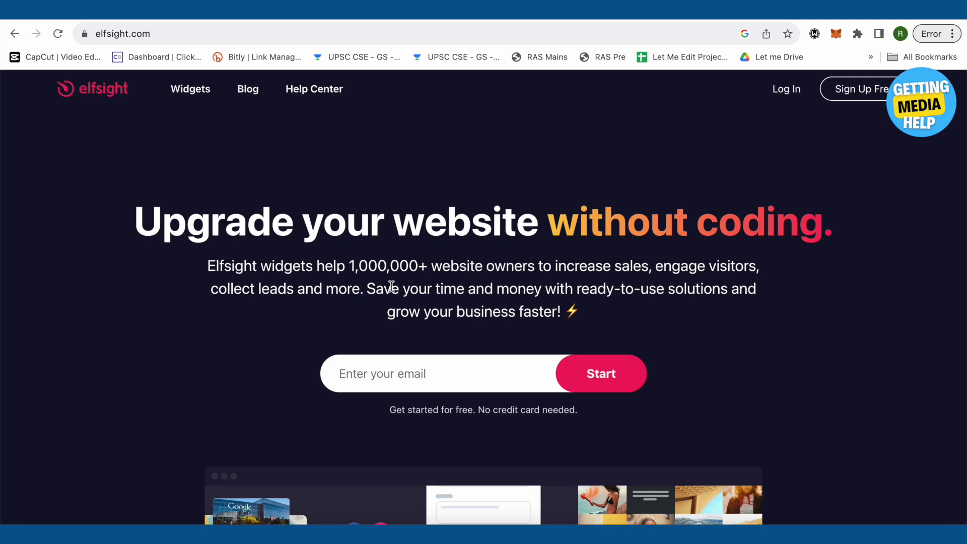
Step: Start the Elfsight sign-up, browse the Apps Catalog of widgets and begin a catalog search
{"action": "left_click", "coordinate": [381, 381]}
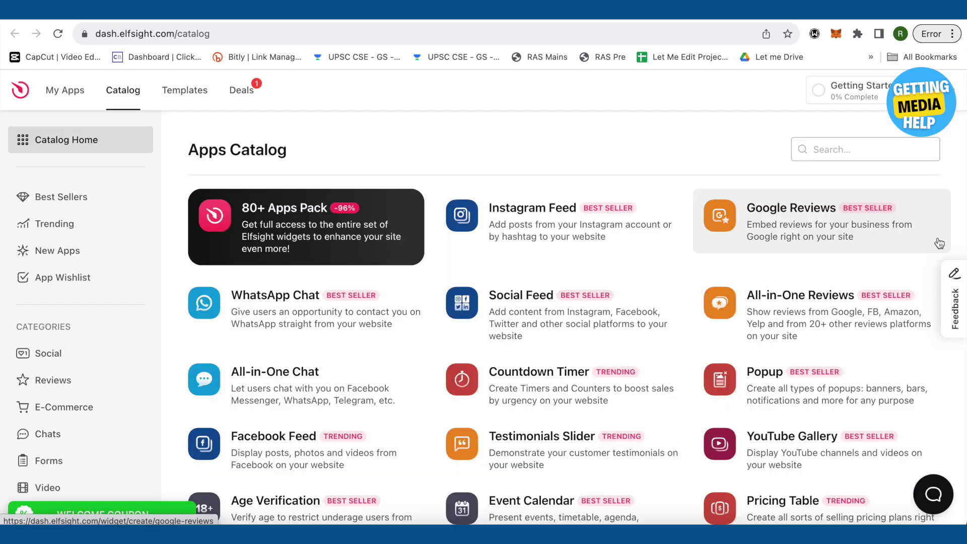
{"action": "scroll", "coordinate": [618, 238], "scroll_direction": "down", "scroll_amount": 7}
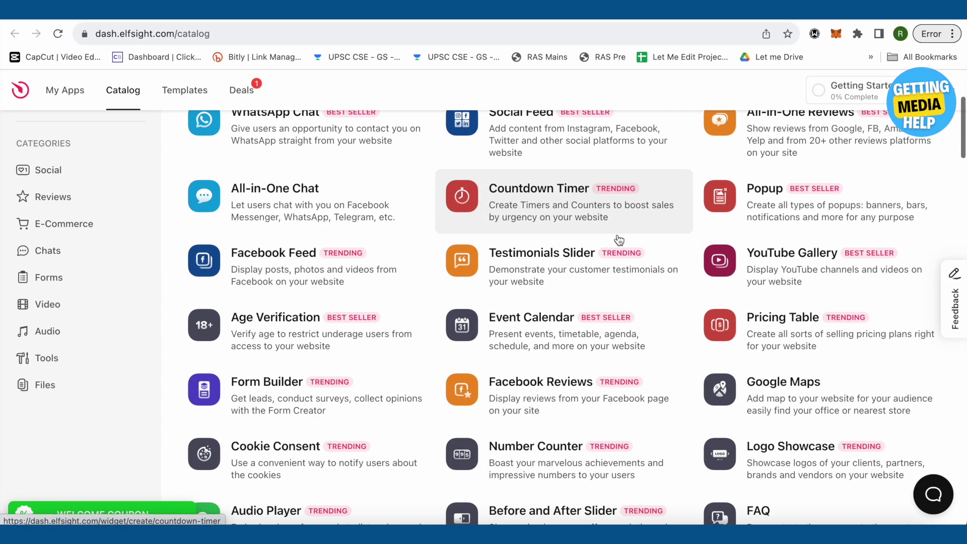
{"action": "scroll", "coordinate": [619, 238], "scroll_direction": "down", "scroll_amount": 5}
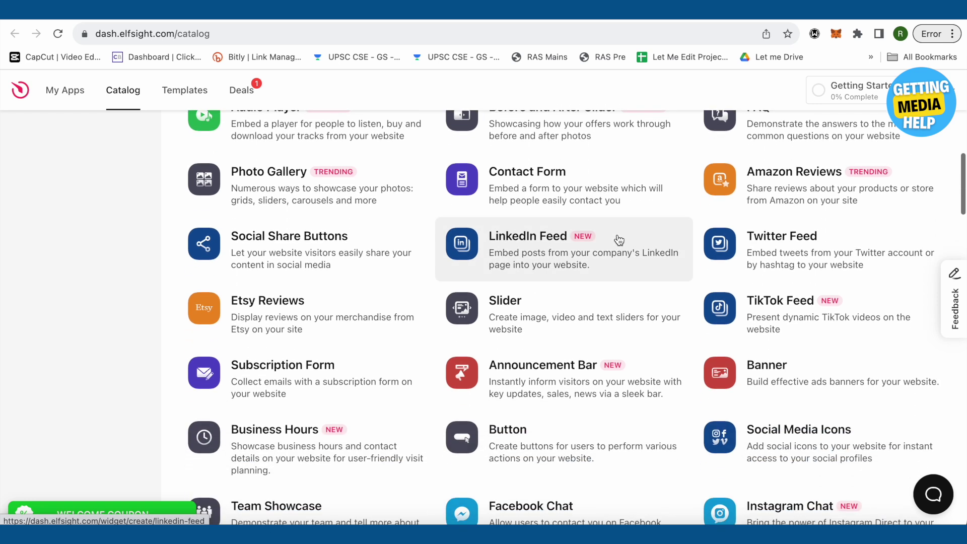
{"action": "scroll", "coordinate": [672, 250], "scroll_direction": "up", "scroll_amount": 3}
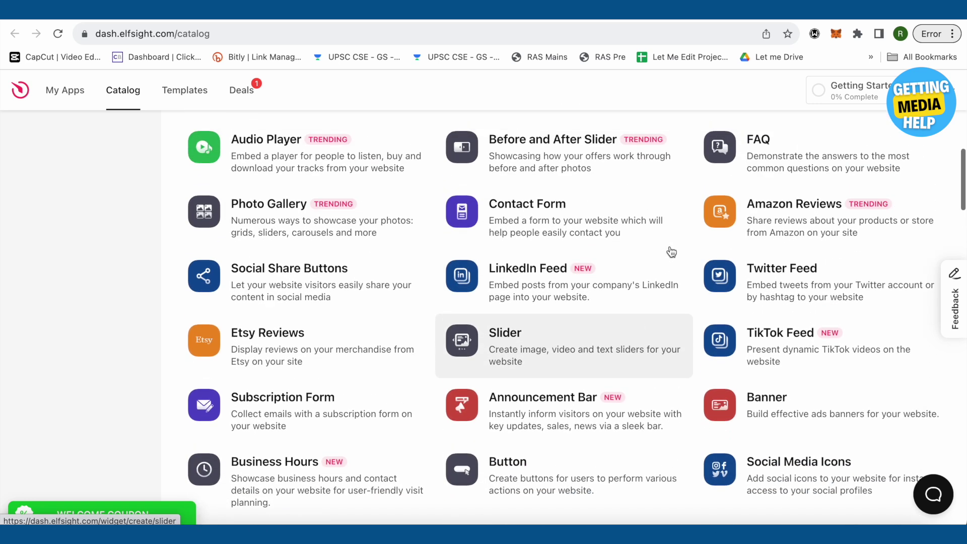
{"action": "scroll", "coordinate": [672, 252], "scroll_direction": "up", "scroll_amount": 11}
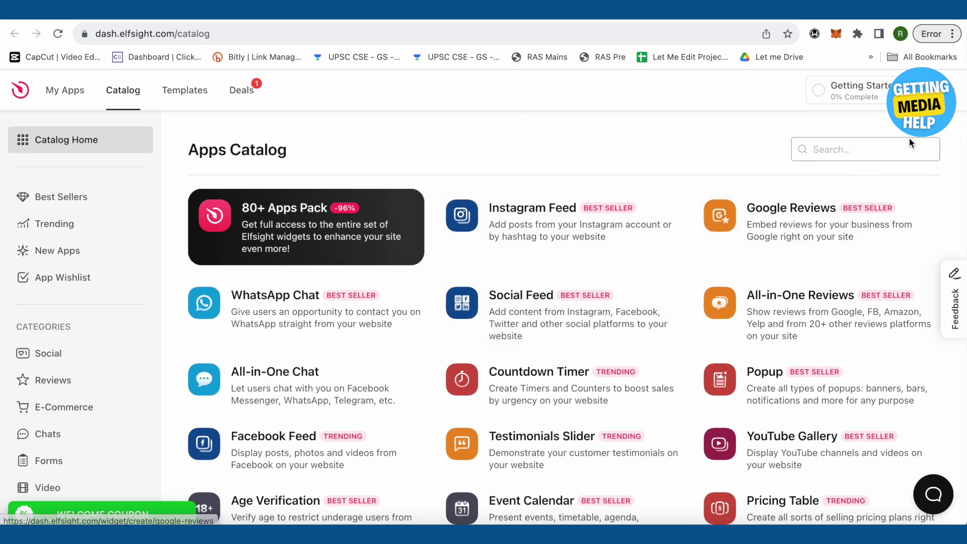
{"action": "left_click", "coordinate": [890, 147]}
Step: Search the catalog for 'paypa', open PayPal Button and preview its Subscription and Checkout templates
{"action": "type", "text": "paypa"}
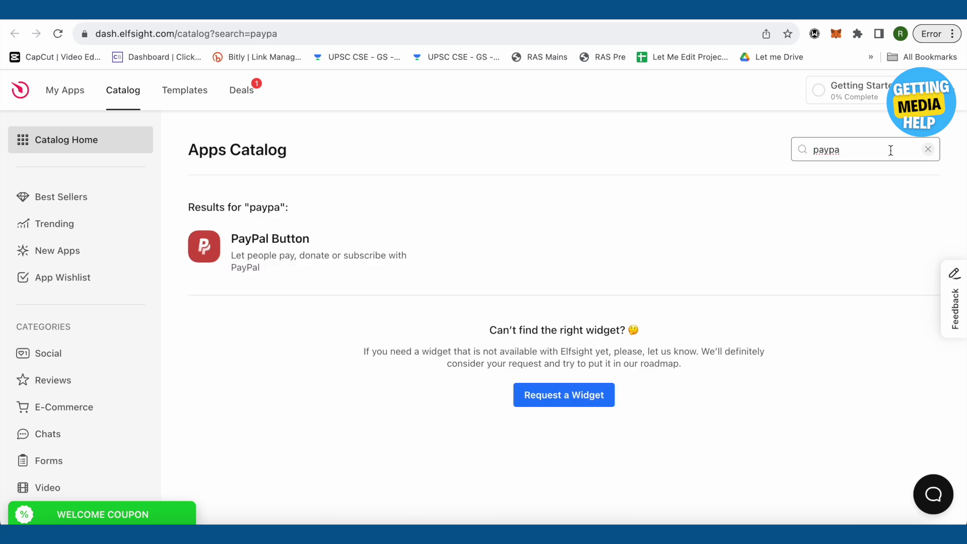
{"action": "left_click", "coordinate": [268, 262]}
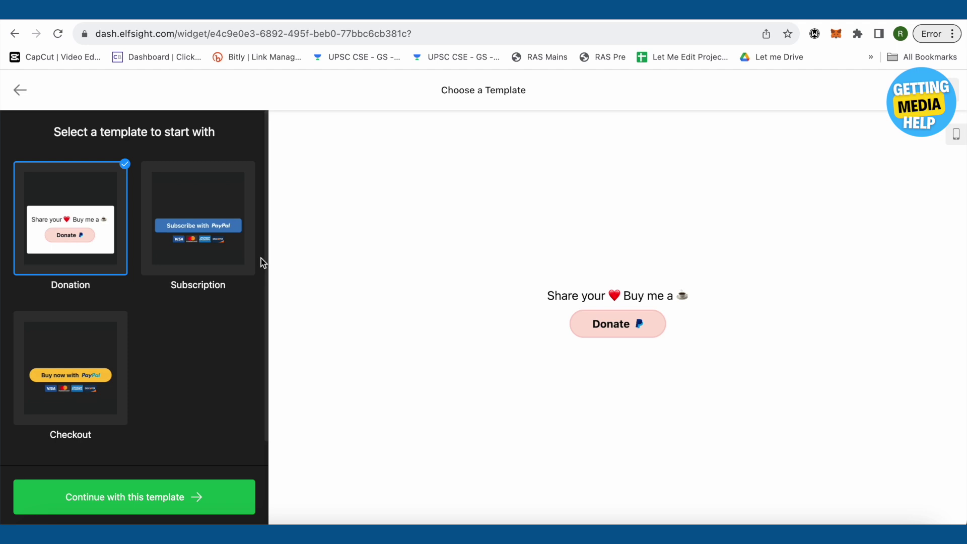
{"action": "left_click", "coordinate": [218, 238]}
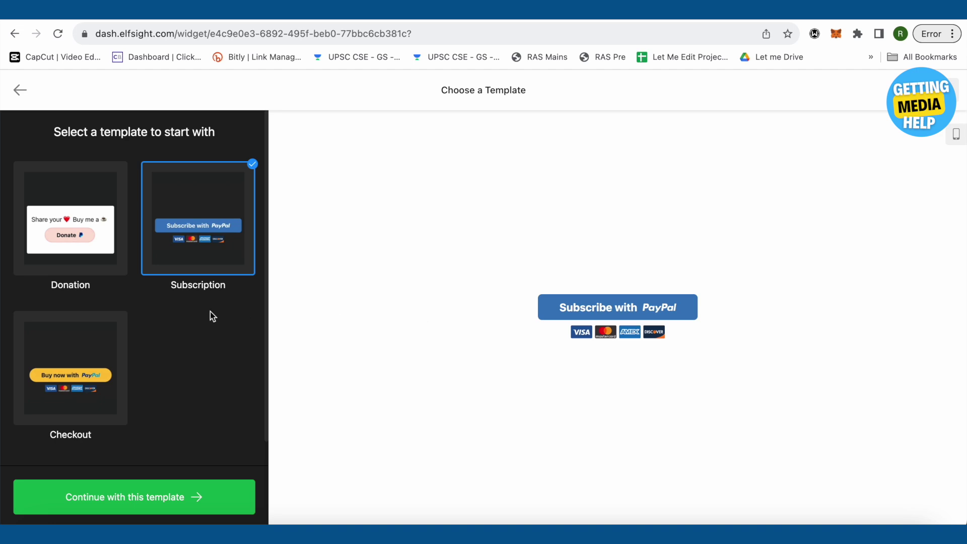
{"action": "left_click", "coordinate": [115, 363]}
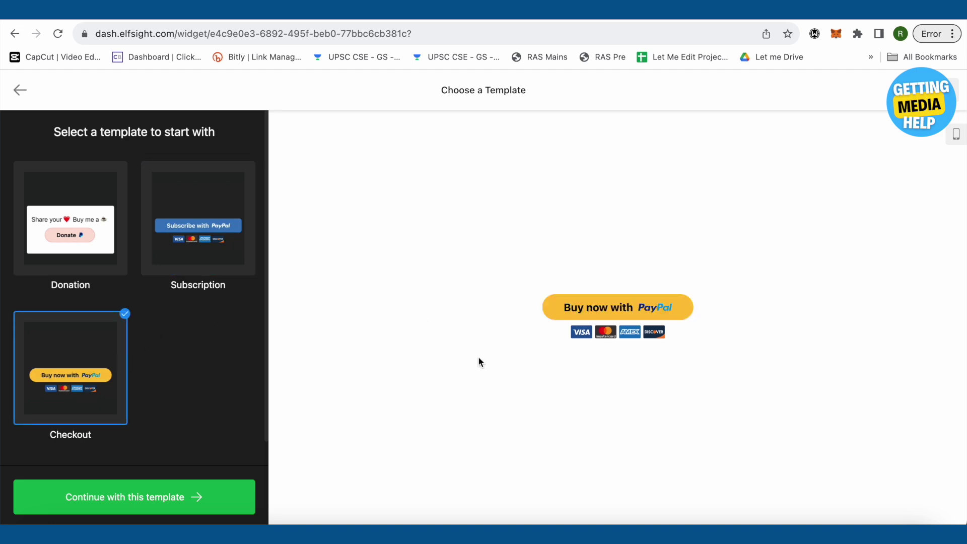
Step: Compare the Subscription, Donation and Checkout templates, then create the widget from Checkout
{"action": "left_click", "coordinate": [40, 240]}
{"action": "left_click", "coordinate": [218, 244]}
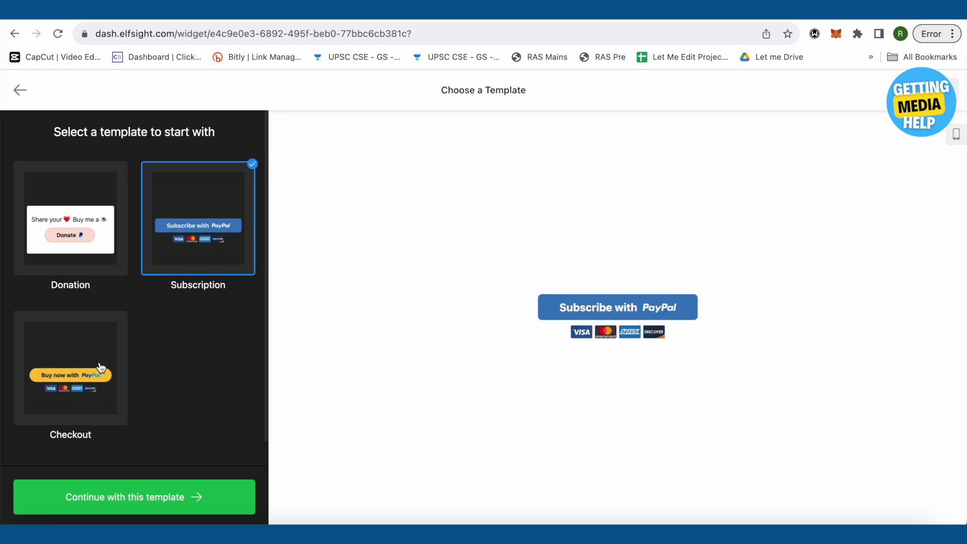
{"action": "left_click", "coordinate": [103, 367]}
{"action": "left_click", "coordinate": [233, 261]}
{"action": "left_click", "coordinate": [126, 235]}
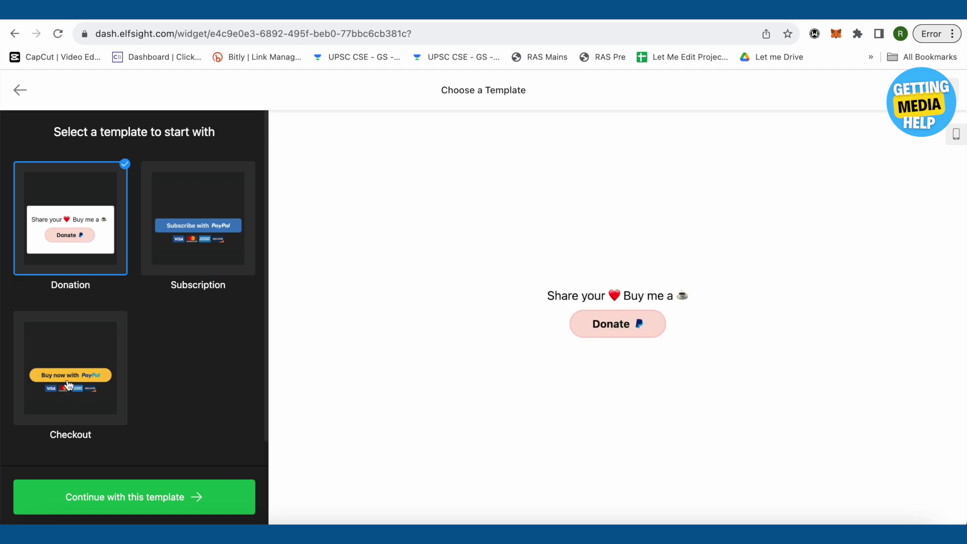
{"action": "left_click", "coordinate": [99, 389]}
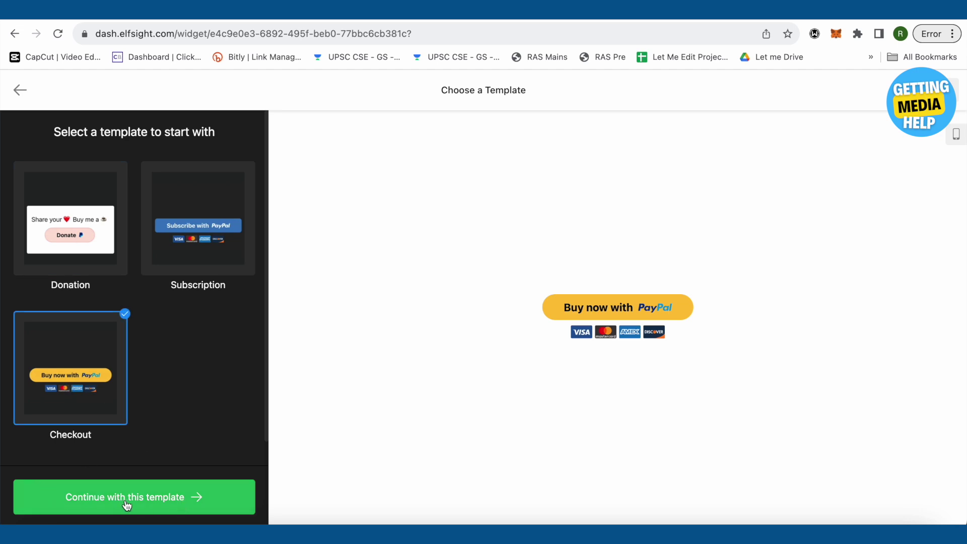
{"action": "left_click", "coordinate": [150, 505]}
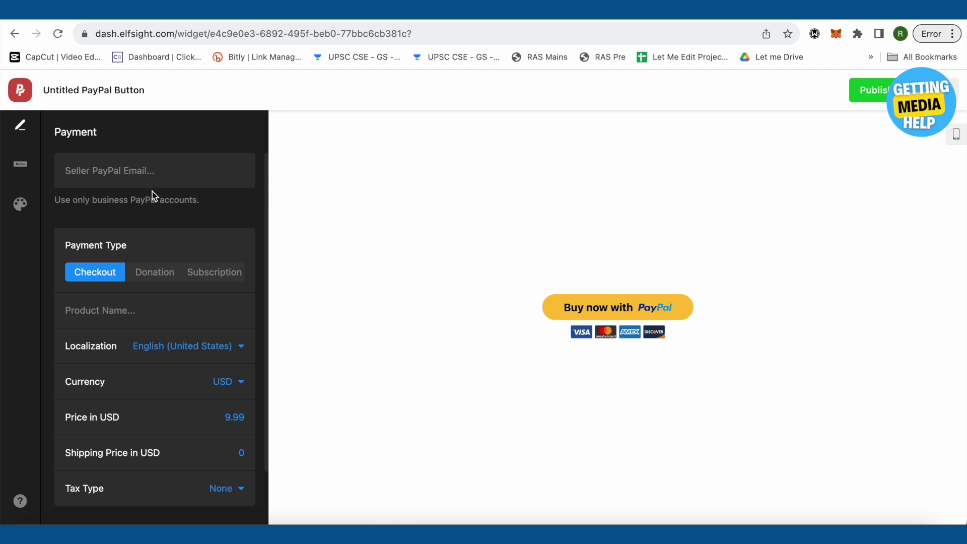
Step: Review the business-account note on the seller e-mail and enter the product name 'Coin'
{"action": "left_click_drag", "start_coordinate": [92, 200], "coordinate": [128, 199]}
{"action": "left_click", "coordinate": [100, 174]}
{"action": "scroll", "coordinate": [195, 218], "scroll_direction": "down", "scroll_amount": 2}
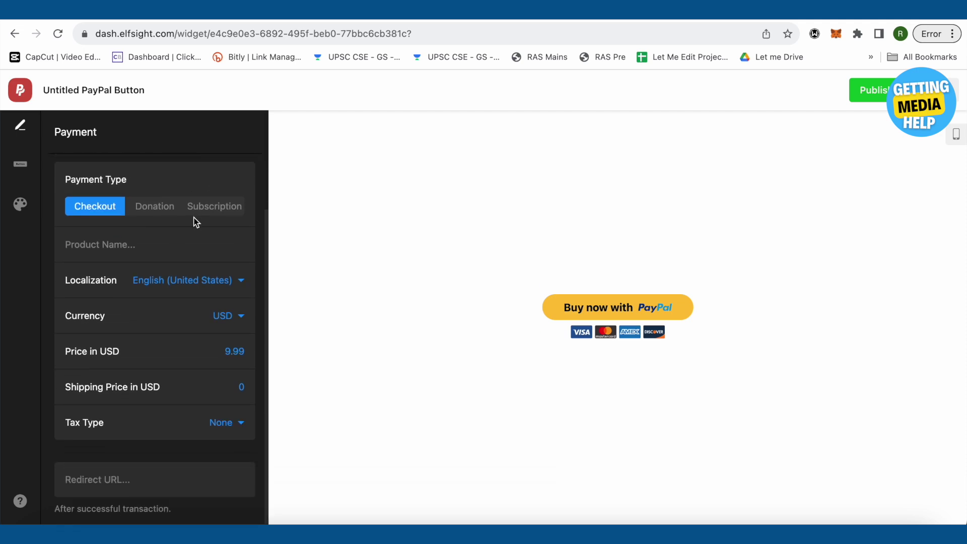
{"action": "left_click", "coordinate": [101, 247]}
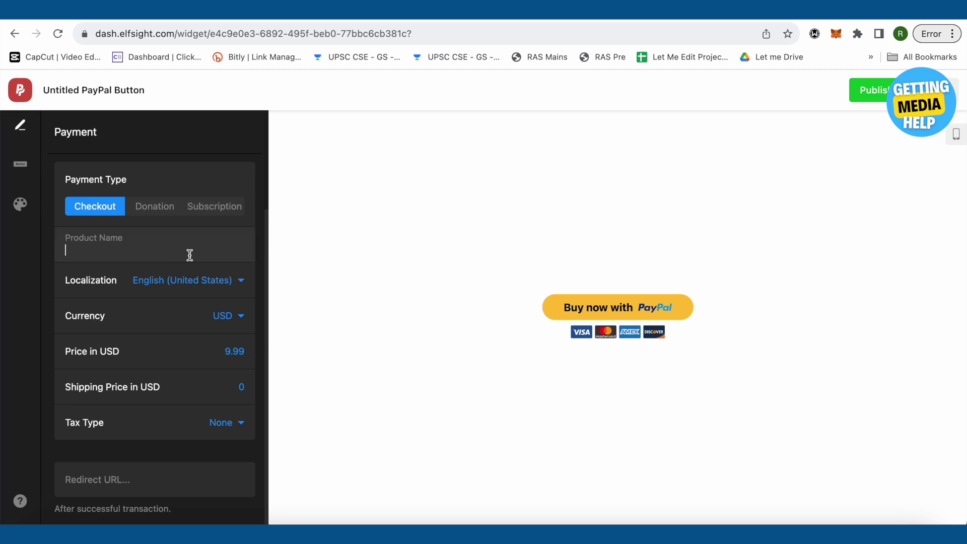
{"action": "type", "text": "Coin"}
Step: Set the price to 999.99 USD and shipping to 10, keeping Tax Type as None
{"action": "left_click", "coordinate": [228, 351]}
{"action": "type", "text": "99"}
{"action": "left_click", "coordinate": [238, 388]}
{"action": "type", "text": "1"}
{"action": "left_click", "coordinate": [223, 425]}
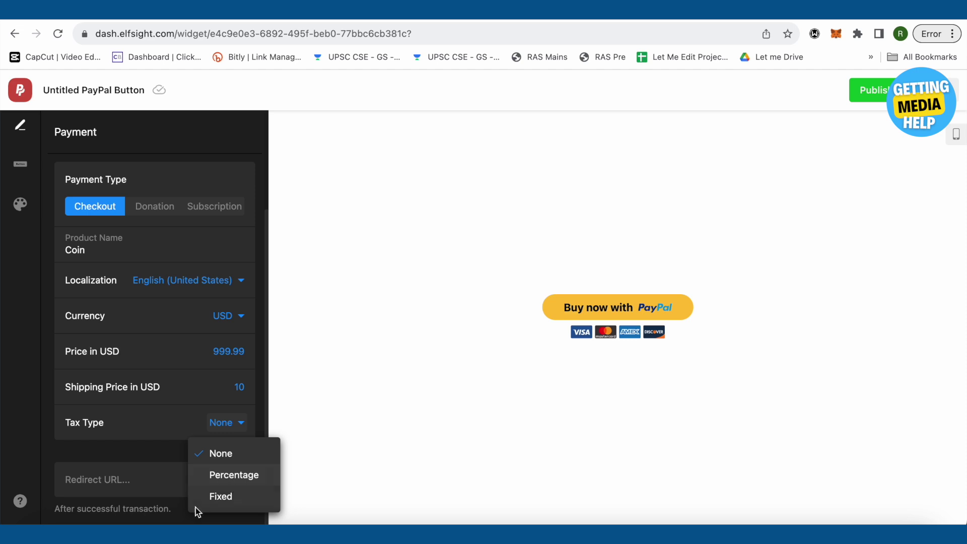
{"action": "left_click", "coordinate": [167, 454]}
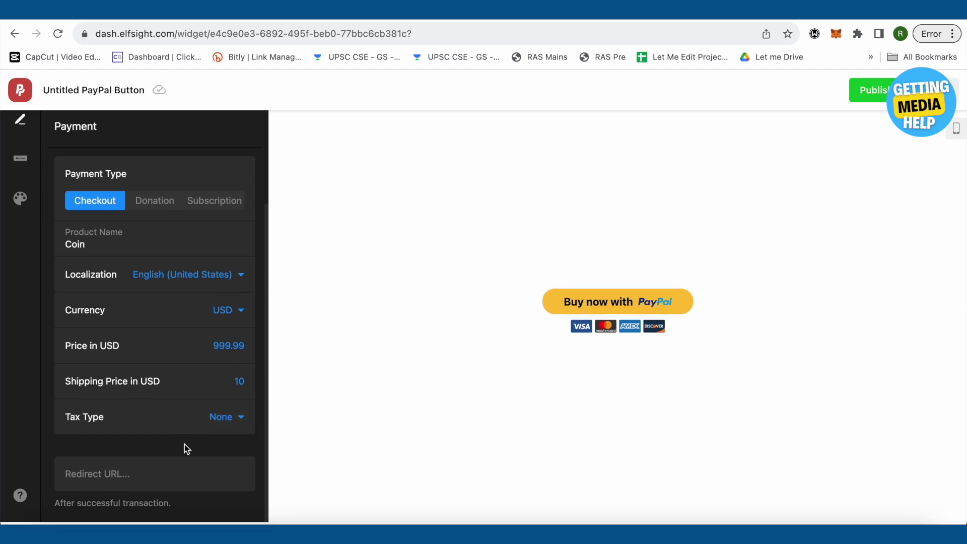
{"action": "left_click", "coordinate": [158, 480]}
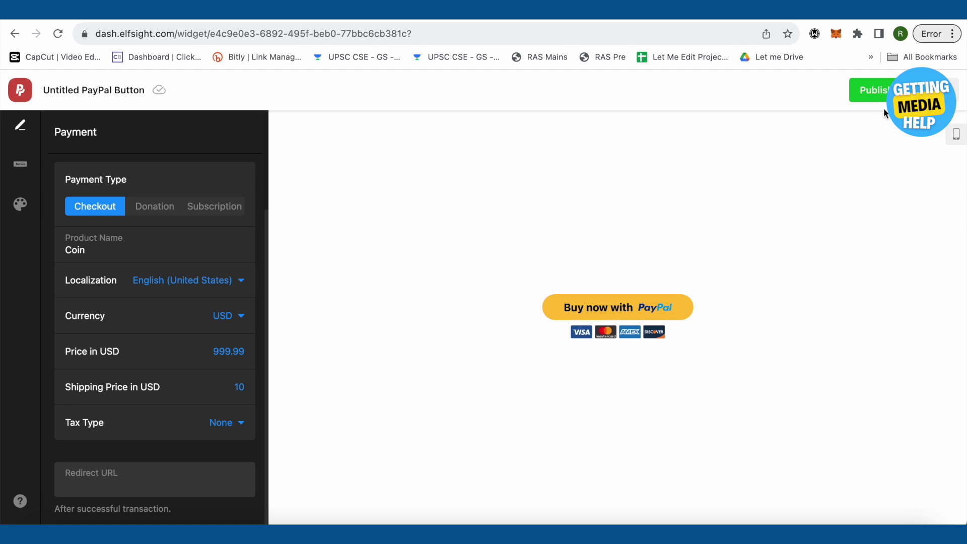
Step: Publish the PayPal Button widget on the Free plan, copy its embed code, and return to Shopify
{"action": "left_click", "coordinate": [876, 93]}
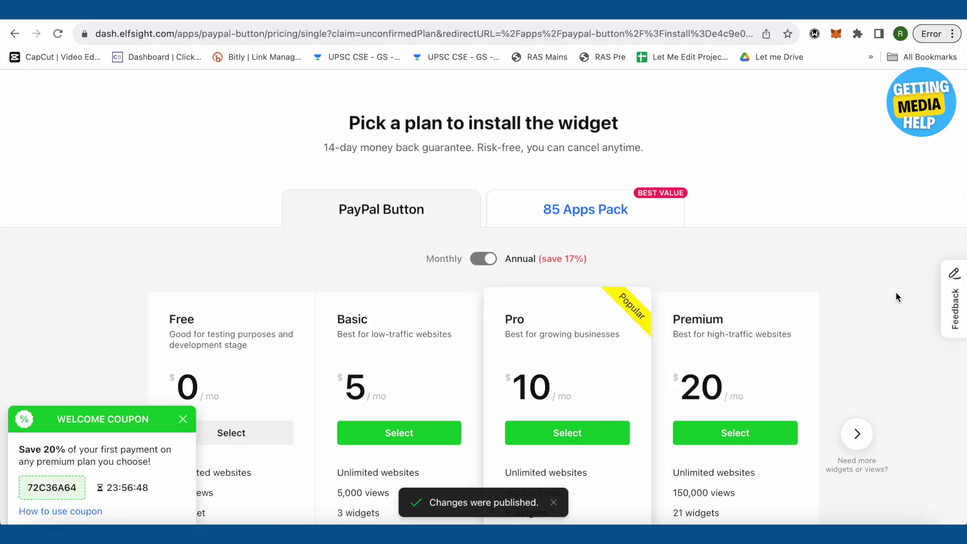
{"action": "scroll", "coordinate": [886, 295], "scroll_direction": "down", "scroll_amount": 4}
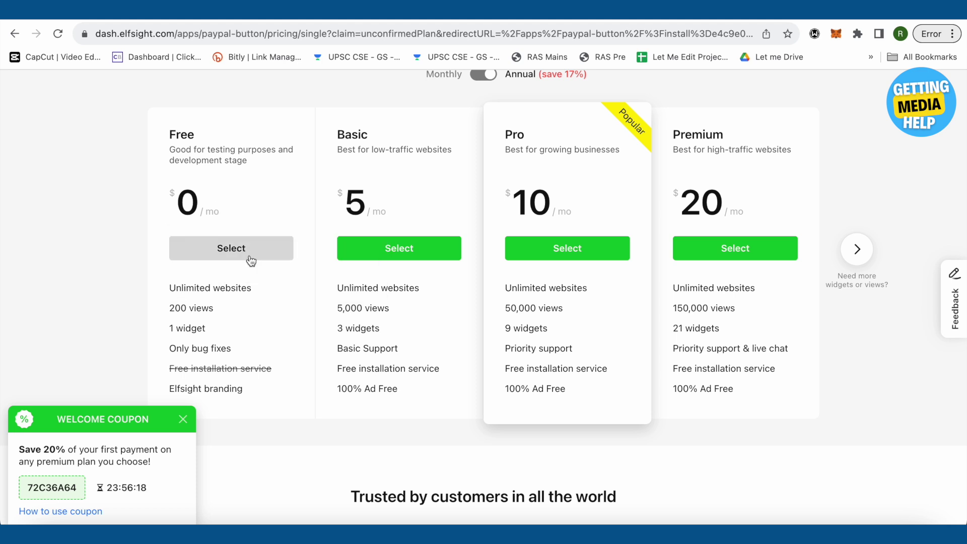
{"action": "left_click", "coordinate": [243, 257]}
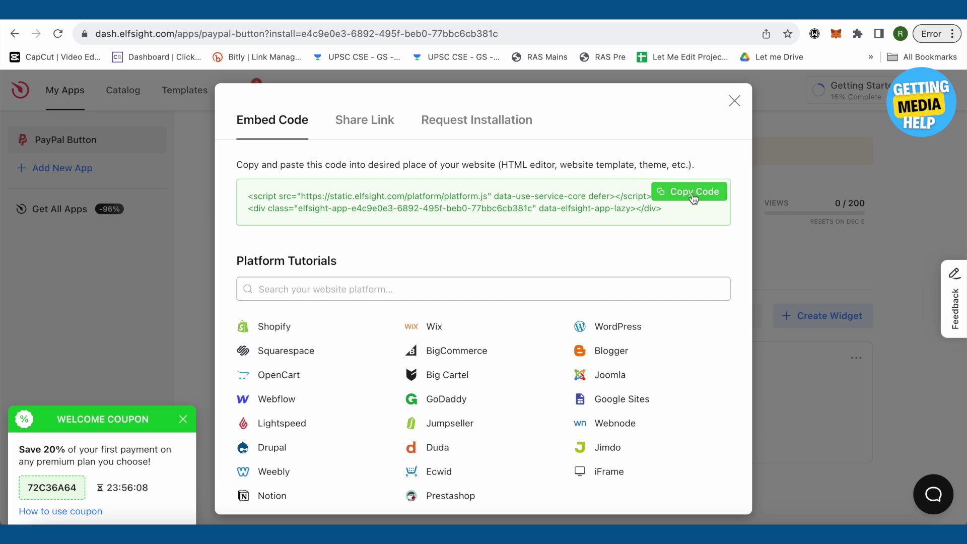
{"action": "left_click", "coordinate": [693, 197]}
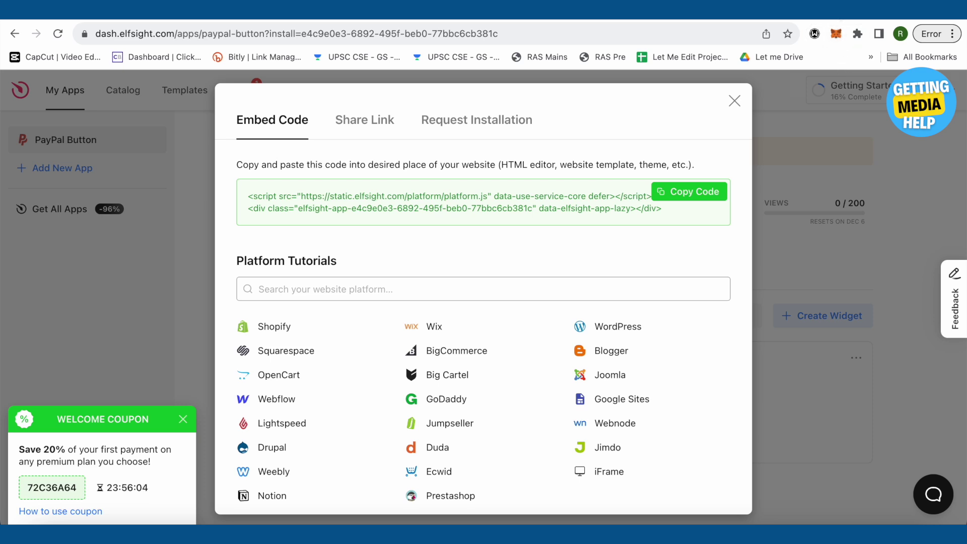
{"action": "left_click", "coordinate": [836, 10]}
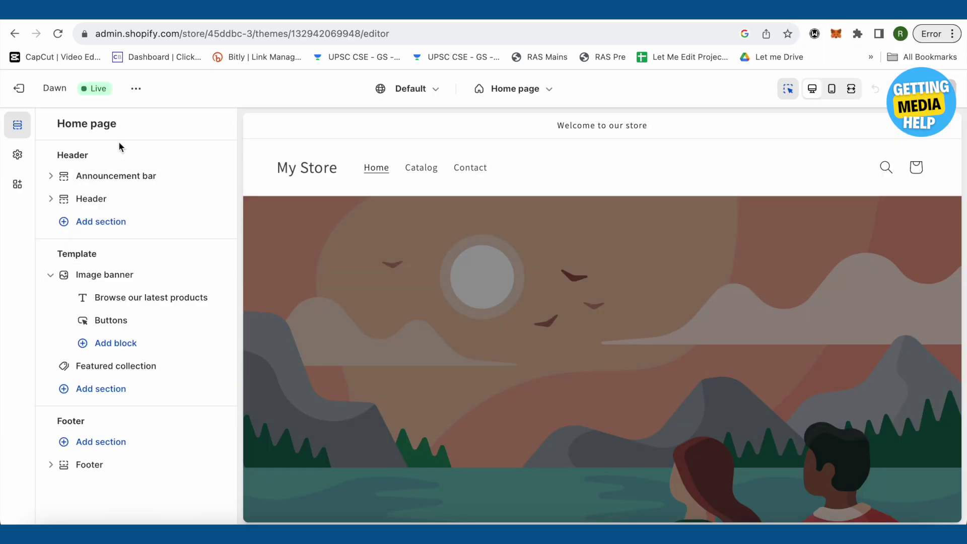
Step: Add a Custom Liquid section below Featured collection on the Home template and open its settings
{"action": "left_click_drag", "start_coordinate": [90, 155], "coordinate": [57, 154]}
{"action": "left_click_drag", "start_coordinate": [57, 254], "coordinate": [82, 254]}
{"action": "left_click", "coordinate": [105, 252]}
{"action": "left_click", "coordinate": [93, 298]}
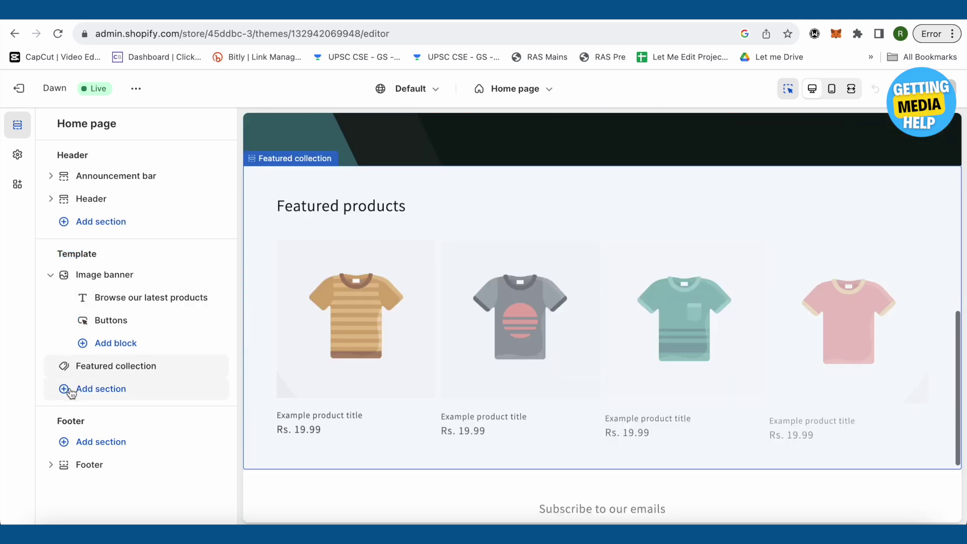
{"action": "left_click", "coordinate": [69, 391]}
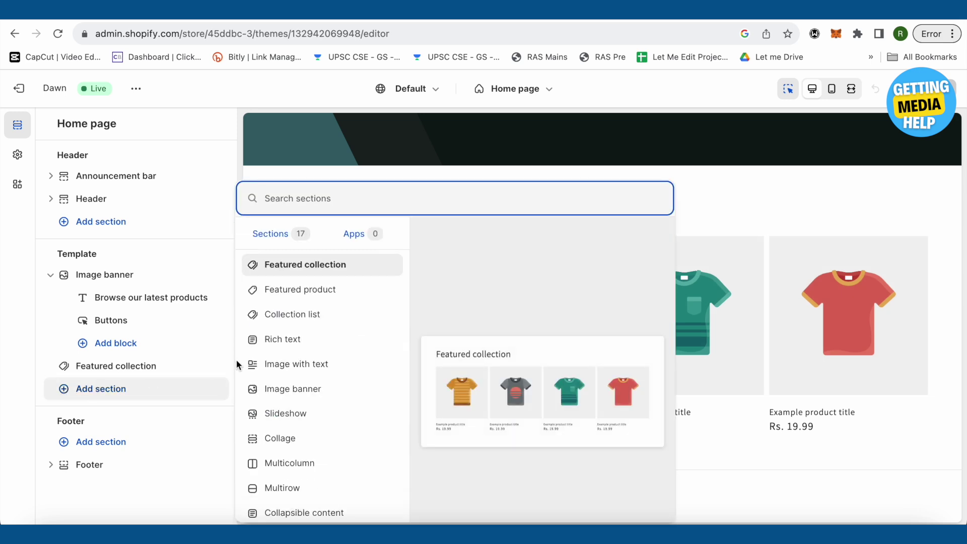
{"action": "scroll", "coordinate": [352, 373], "scroll_direction": "down", "scroll_amount": 5}
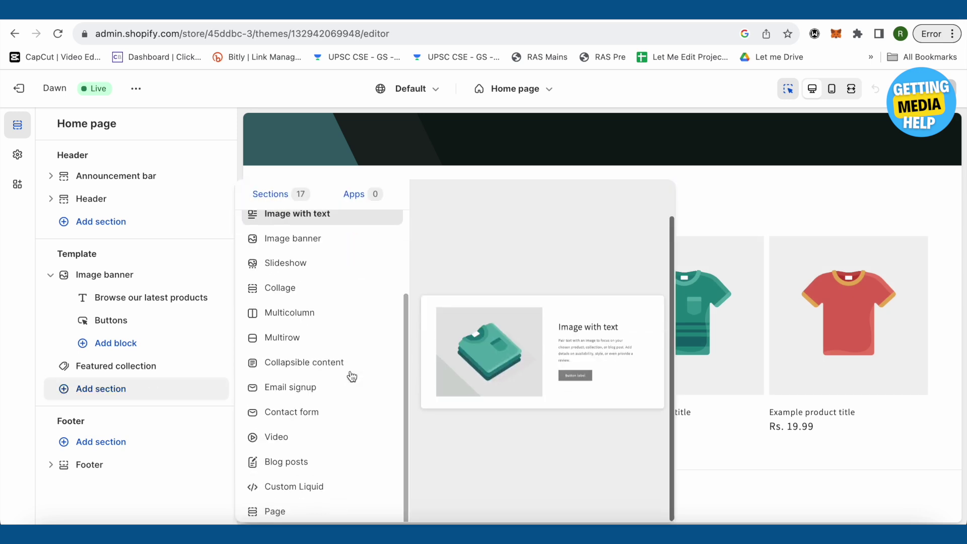
{"action": "left_click", "coordinate": [289, 488]}
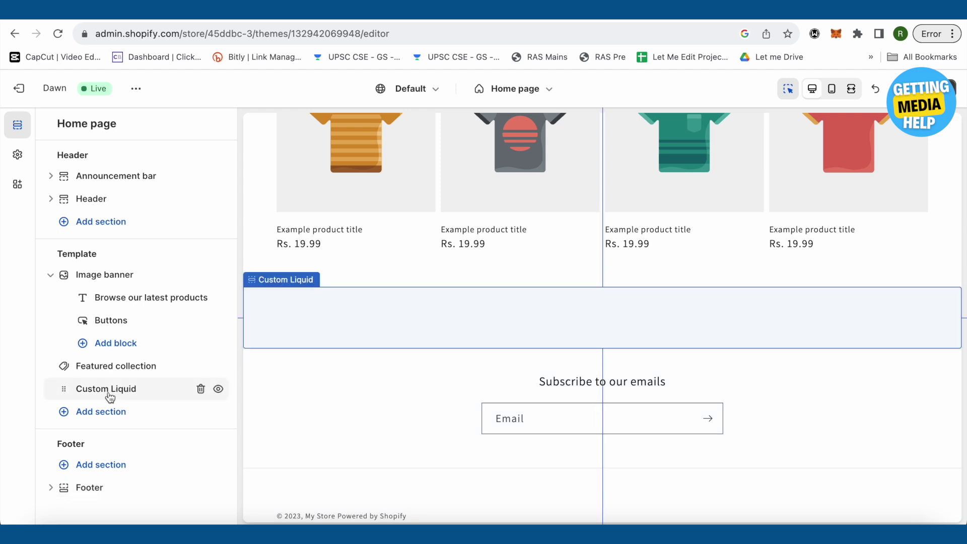
{"action": "left_click", "coordinate": [107, 395]}
Step: Paste the Elfsight embed code into the Liquid code field and apply it so Buy now with PayPal appears
{"action": "left_click", "coordinate": [79, 188]}
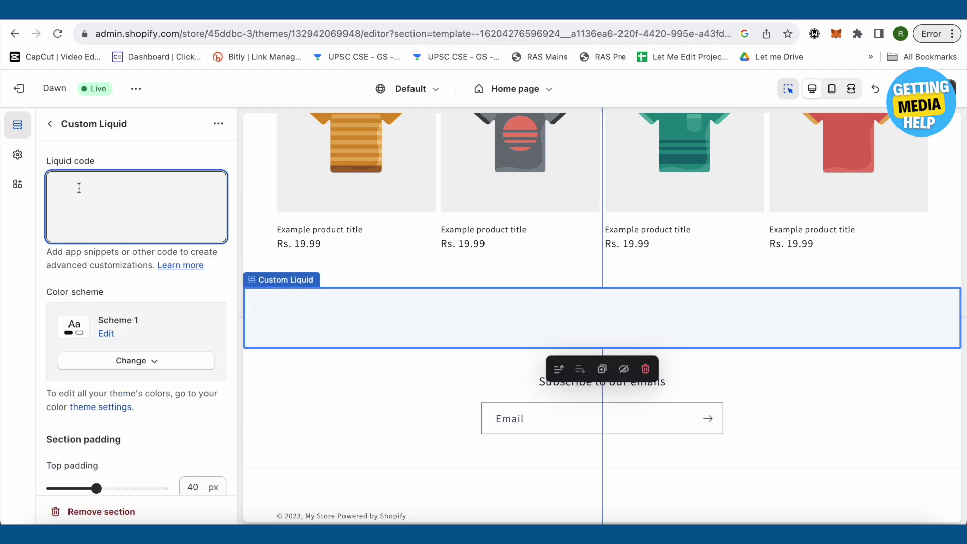
{"action": "key", "text": "ctrl+v"}
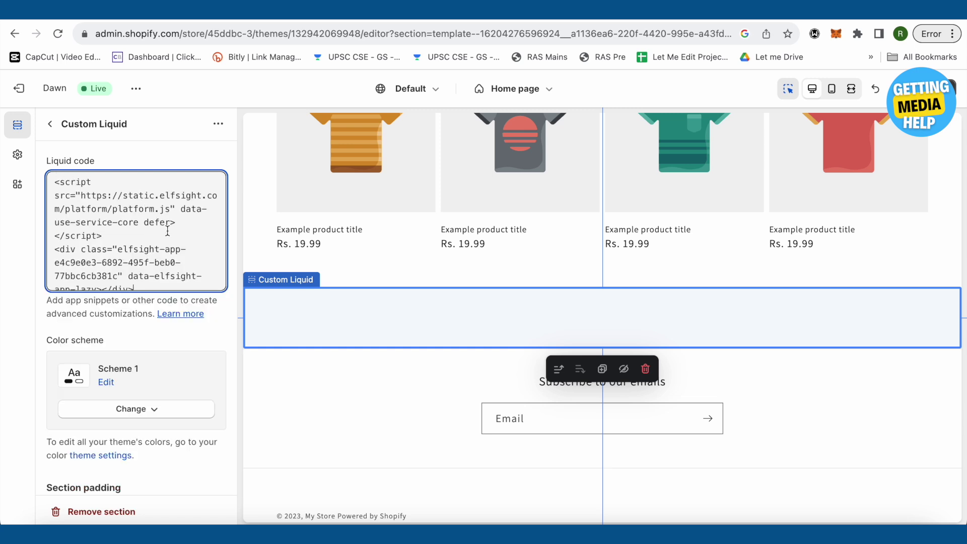
{"action": "scroll", "coordinate": [168, 233], "scroll_direction": "down", "scroll_amount": 1}
{"action": "scroll", "coordinate": [176, 296], "scroll_direction": "down", "scroll_amount": 3}
{"action": "scroll", "coordinate": [176, 296], "scroll_direction": "down", "scroll_amount": 1}
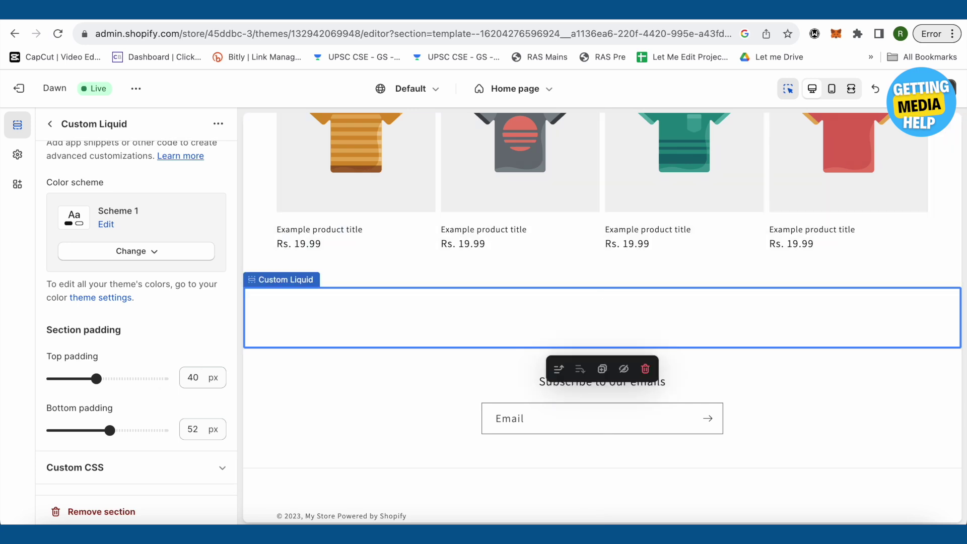
{"action": "scroll", "coordinate": [183, 357], "scroll_direction": "up", "scroll_amount": 3}
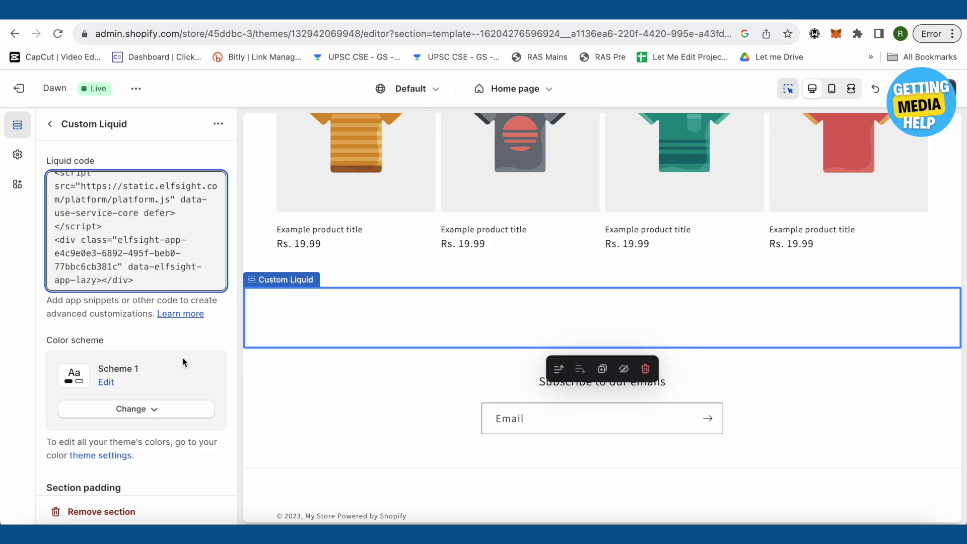
{"action": "scroll", "coordinate": [183, 357], "scroll_direction": "down", "scroll_amount": 1}
{"action": "scroll", "coordinate": [183, 367], "scroll_direction": "down", "scroll_amount": 3}
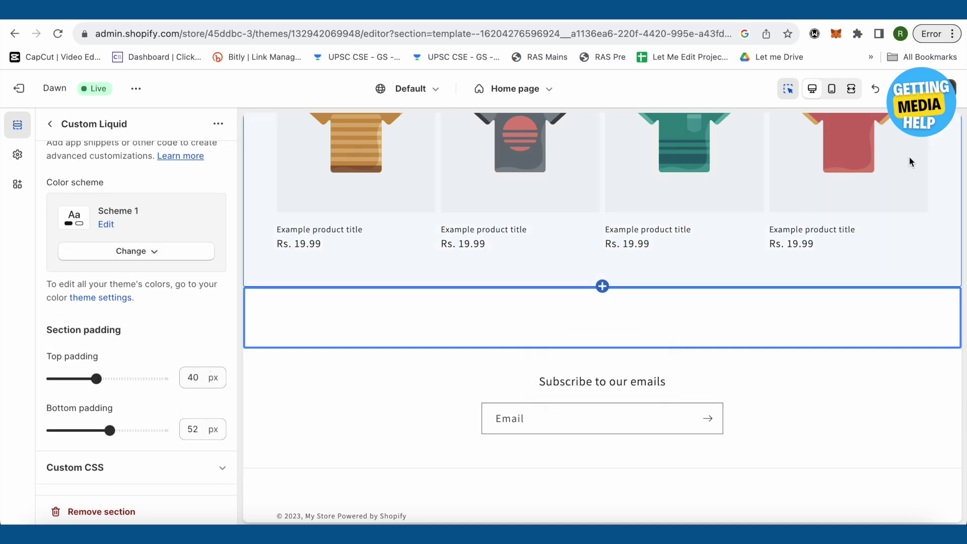
{"action": "left_click", "coordinate": [938, 89]}
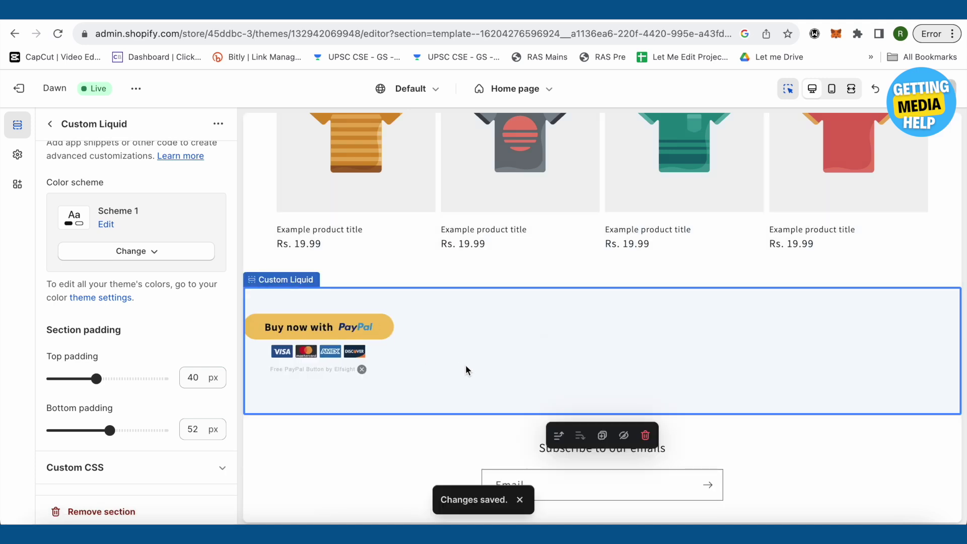